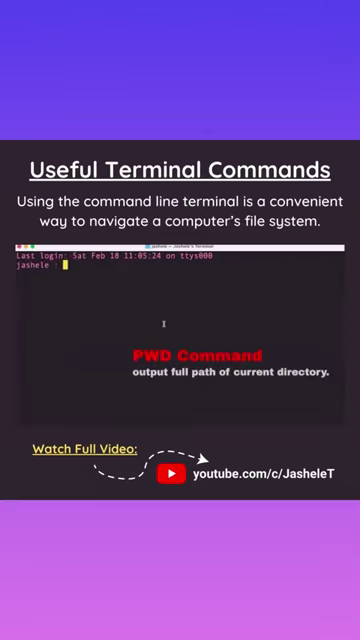
pyautogui.write('pwd')
# Step: Run pwd to print the current directory path, /Users/jashele
pyautogui.press('Return')
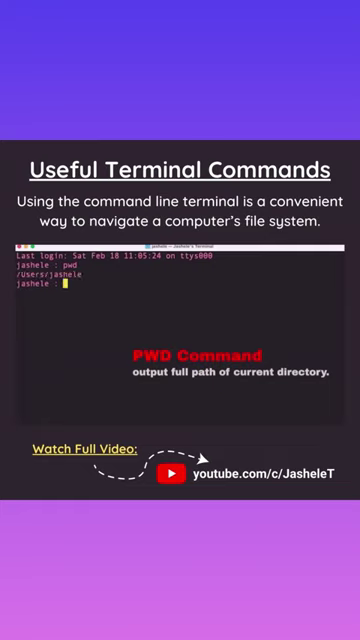